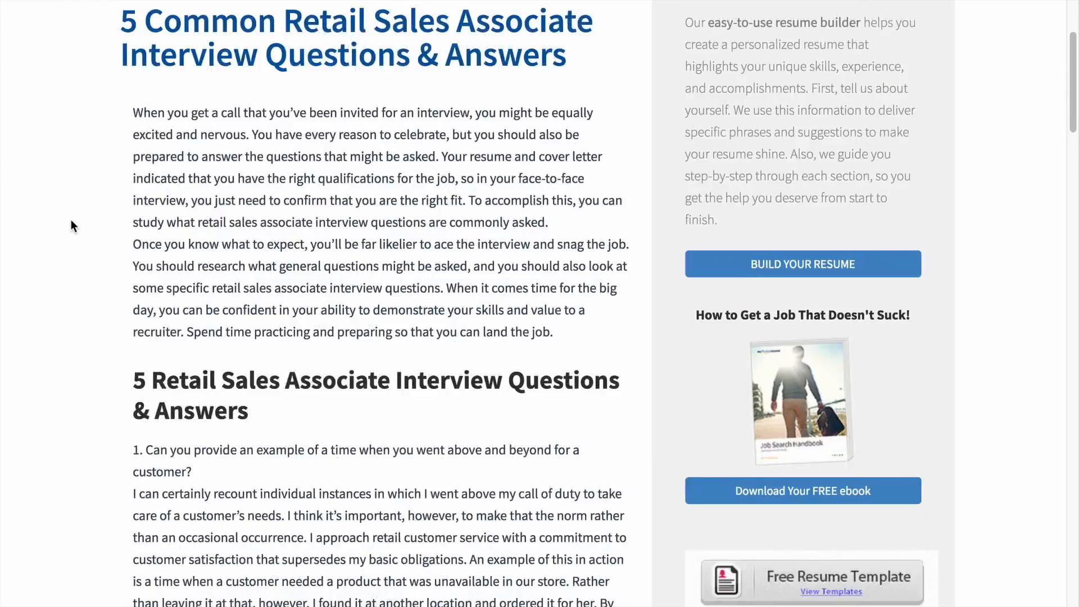
# Examine the article's list of common retail sales associate interview questions and answers.
pyautogui.scroll(-2, 71, 219)
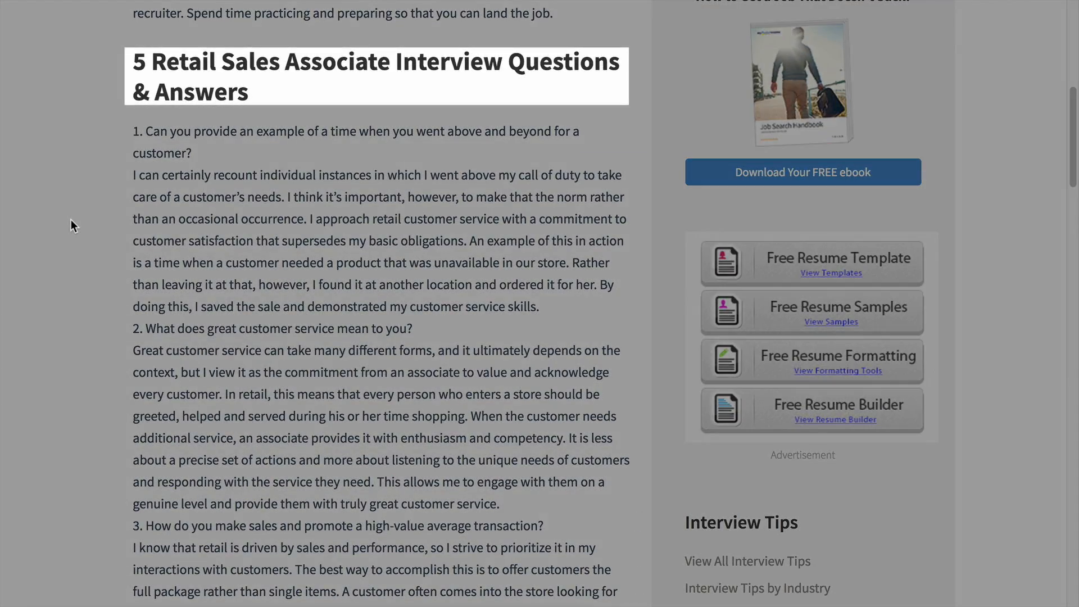
pyautogui.scroll(-2, 71, 220)
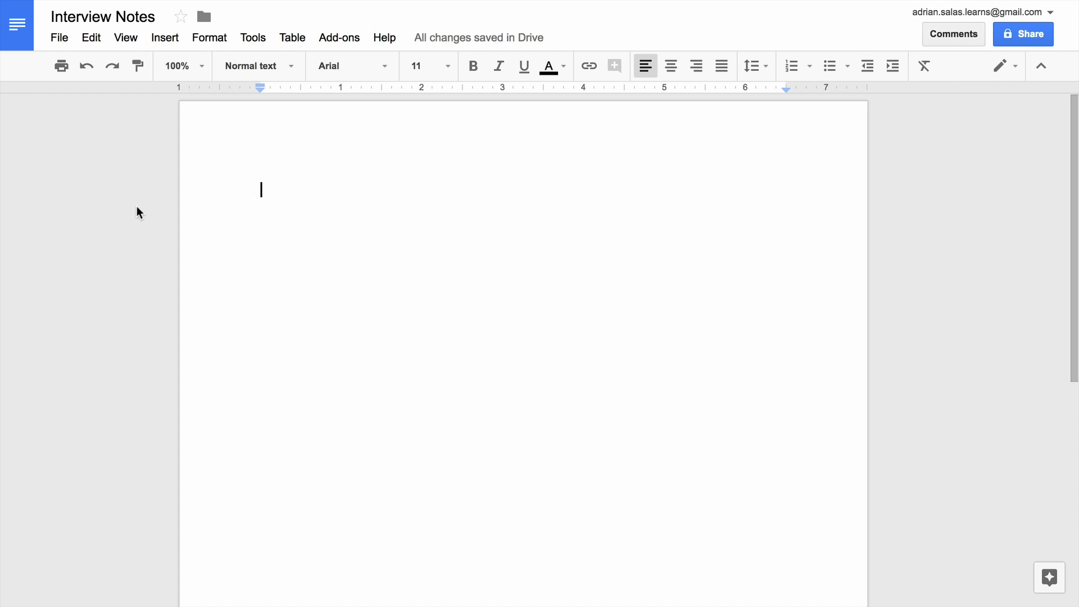
# In the Interview Notes Google Docs document, add the title line "KTS Retail", styled as Heading 1, and start a new line.
pyautogui.write('KTS Retail')
pyautogui.hotkey('ctrl', 'a')
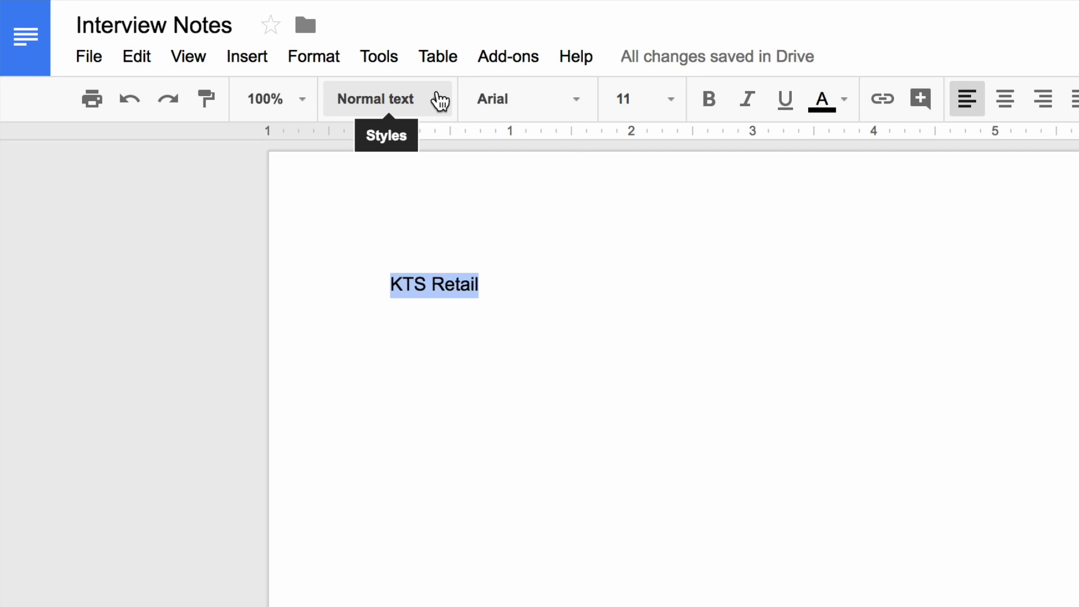
pyautogui.click(439, 100)
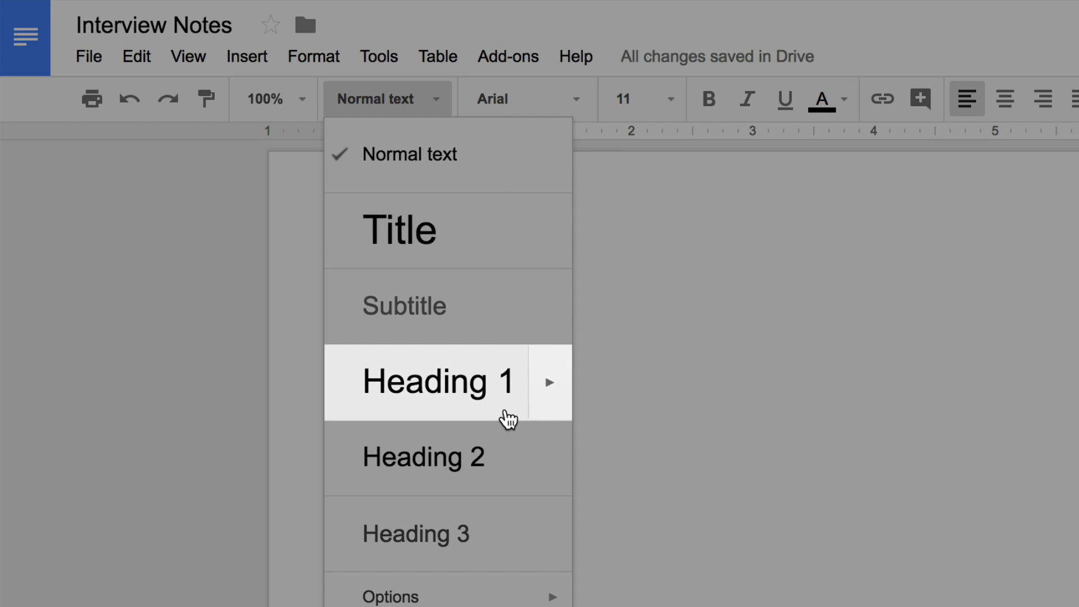
pyautogui.click(509, 419)
pyautogui.press('Return')
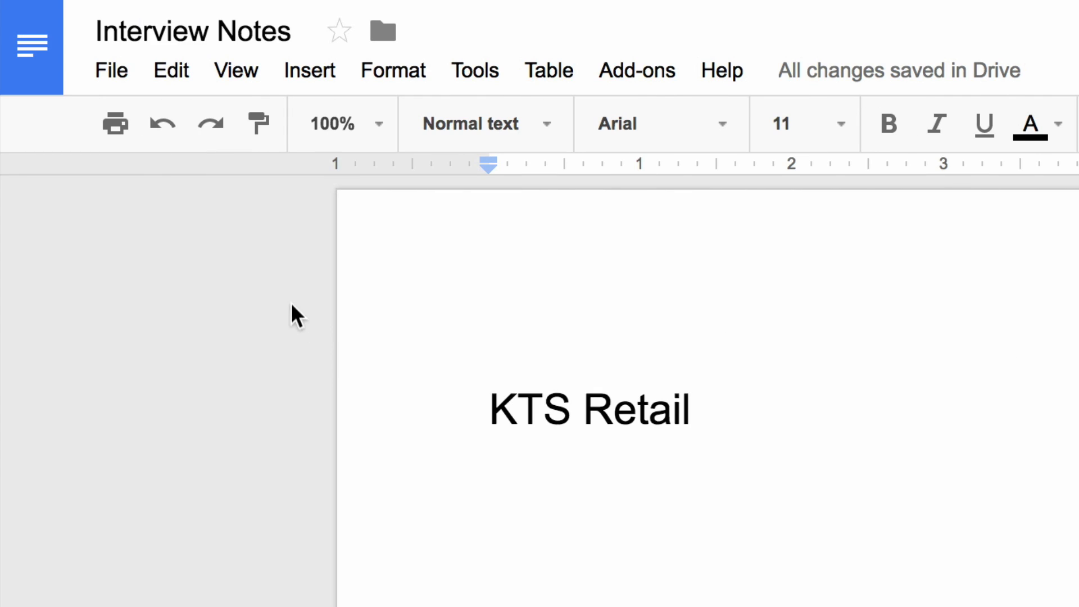
# Start a bulleted list with solid round bullets below the KTS Retail heading.
pyautogui.click(416, 78)
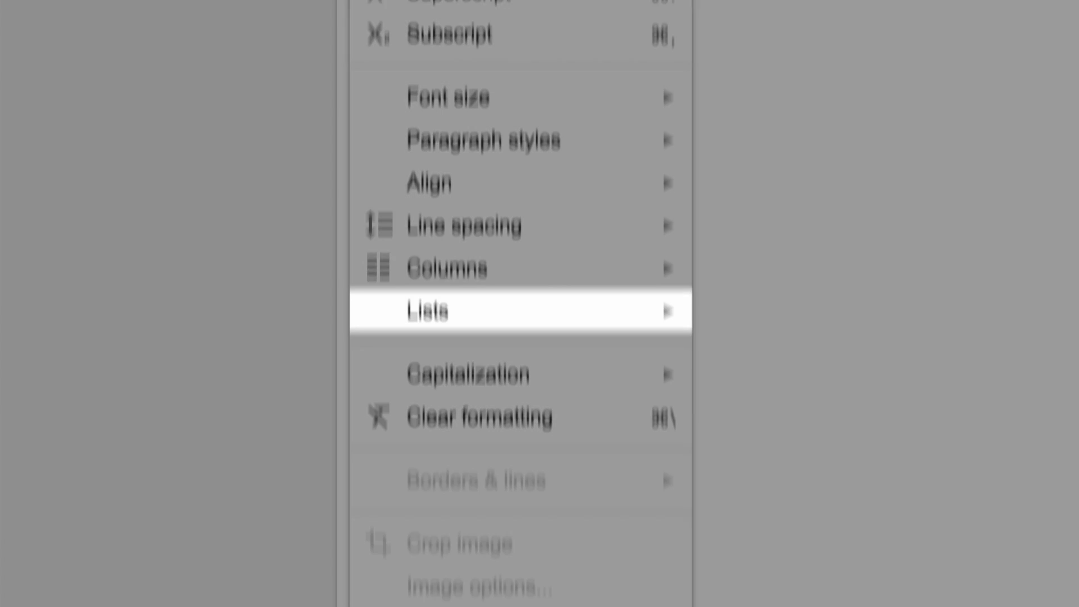
pyautogui.moveTo(509, 308)
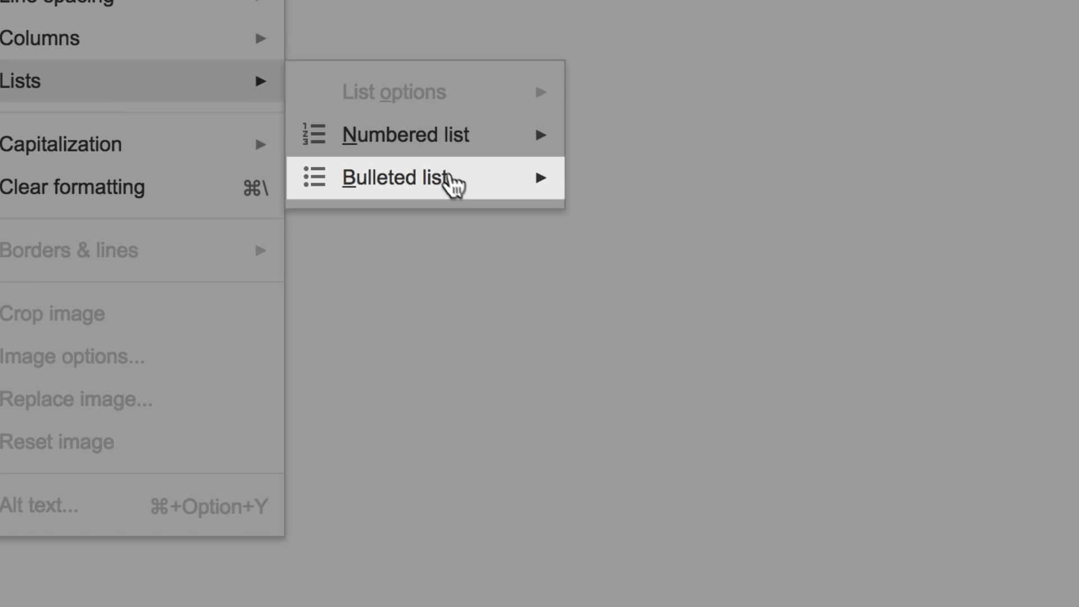
pyautogui.moveTo(477, 198)
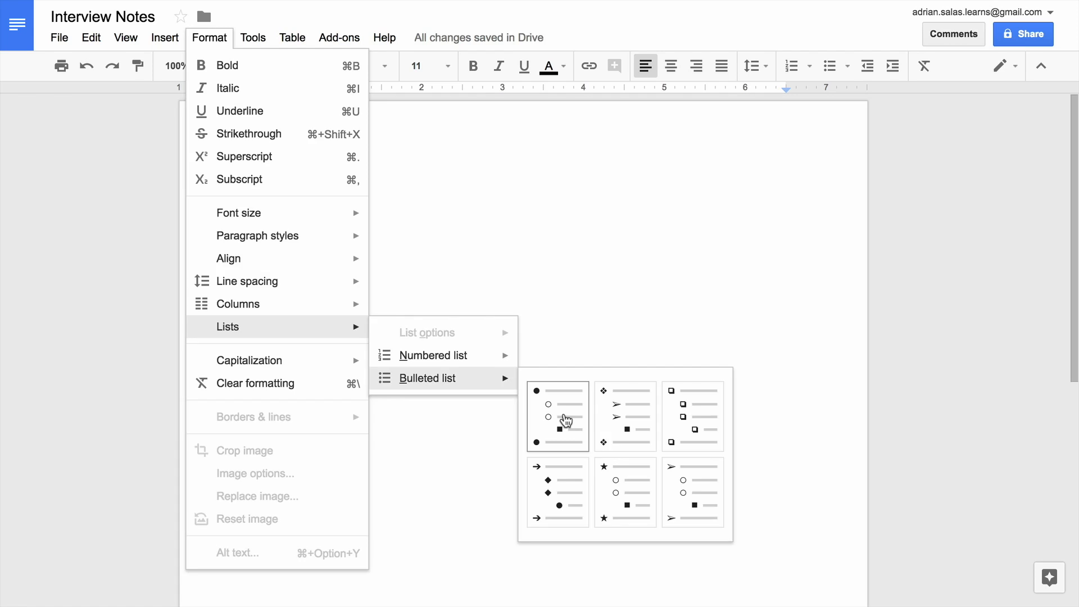
pyautogui.click(646, 258)
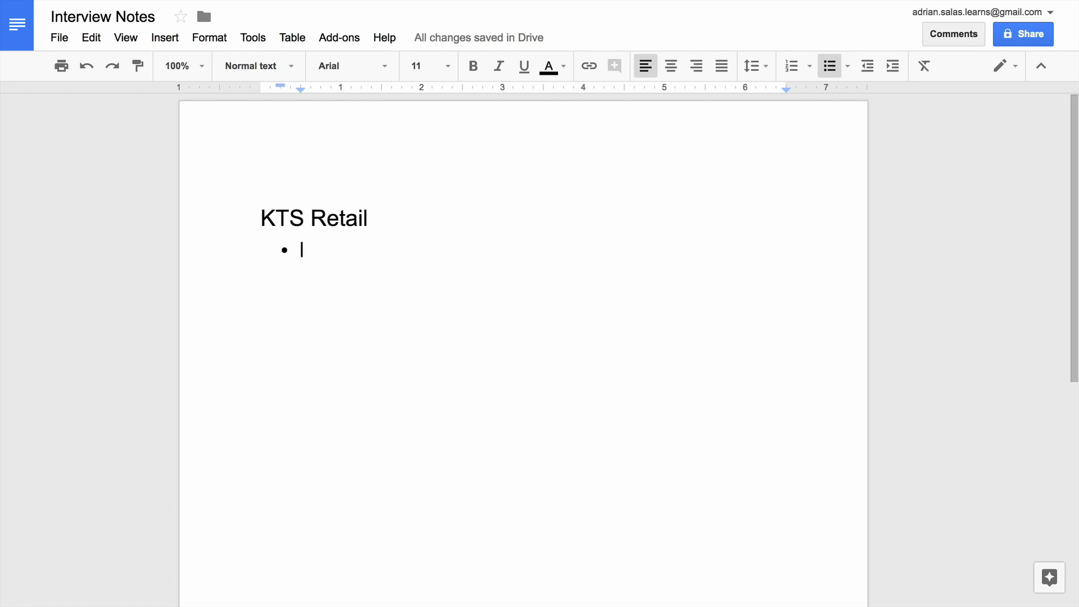
# Enter the bullets "Has 100,000 employees in the US" and "Made $15 billion in 2015".
pyautogui.write('Has ')
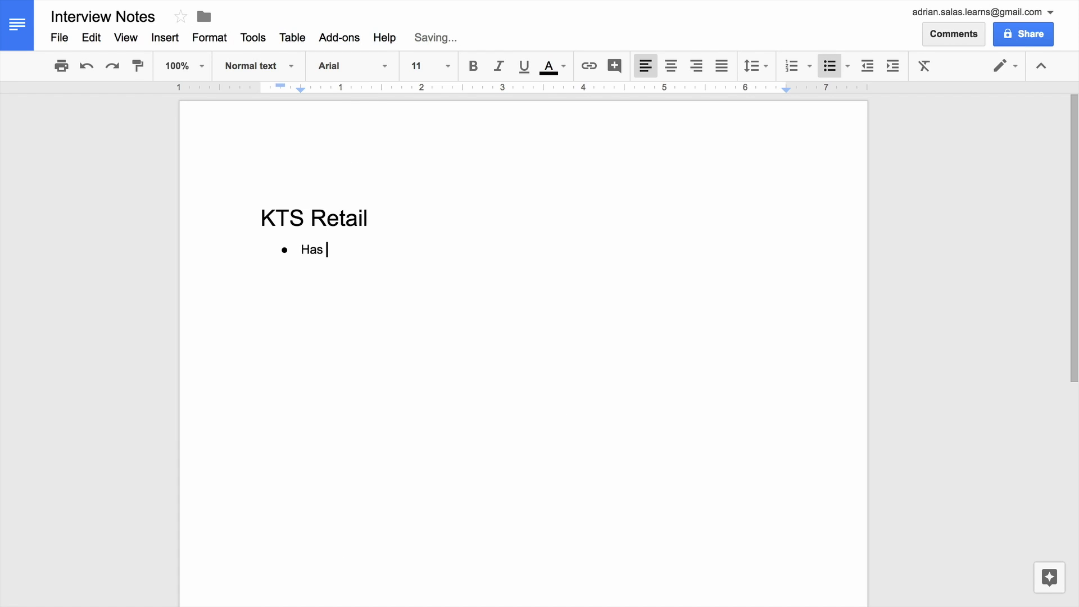
pyautogui.write('100,000 employees in the US')
pyautogui.press('Return')
pyautogui.write('Made $15 billion in 2015')
pyautogui.press('Return')
# Add the bullets "Has stores in 45 states" and "In PA, there are 20 branch stores and 3,000 employees".
pyautogui.write('Has stores in ')
pyautogui.write('45 states')
pyautogui.press('Return')
pyautogui.write('In PA, there are 20 branch st')
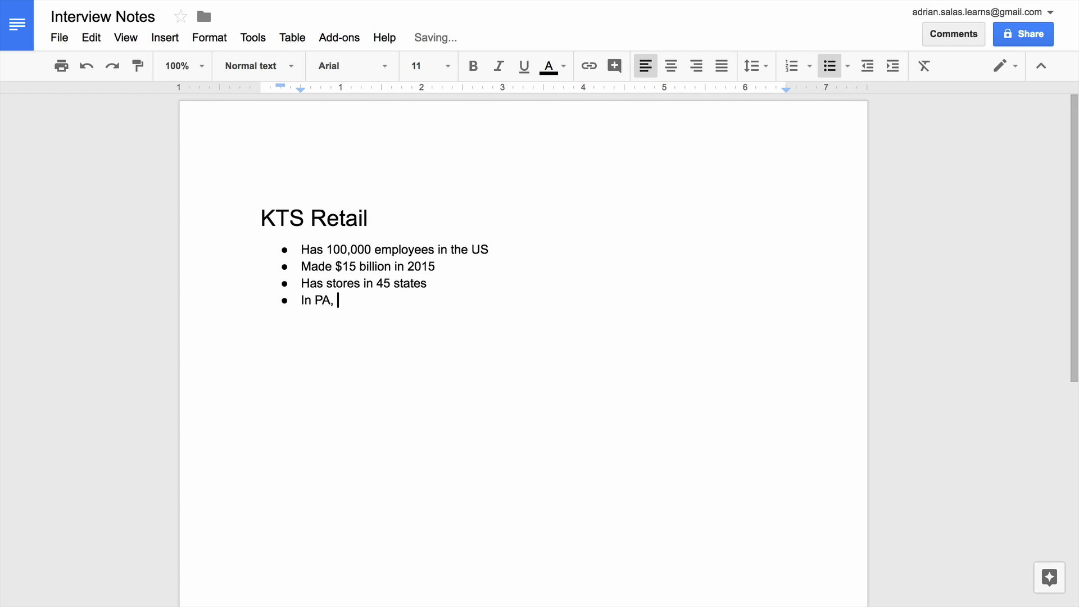
pyautogui.write('ores and')
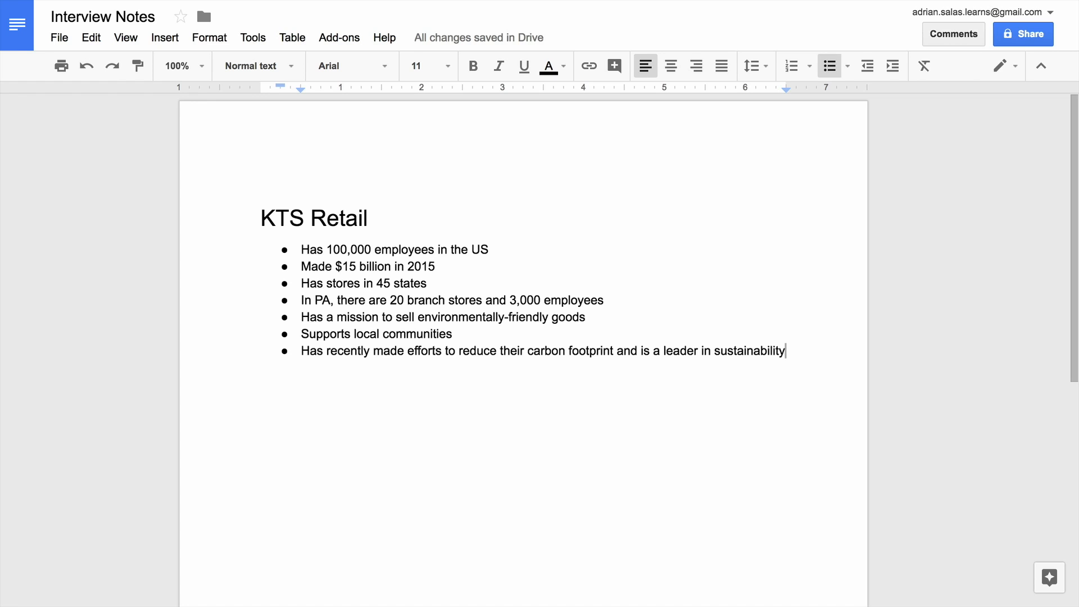
# End the bulleted list and add the plain line "Company Values" below it.
pyautogui.press('Return')
pyautogui.press('Return')
pyautogui.write('COmp')
pyautogui.press('BackSpace')
pyautogui.press('BackSpace')
pyautogui.press('BackSpace')
pyautogui.write('ompany Values')
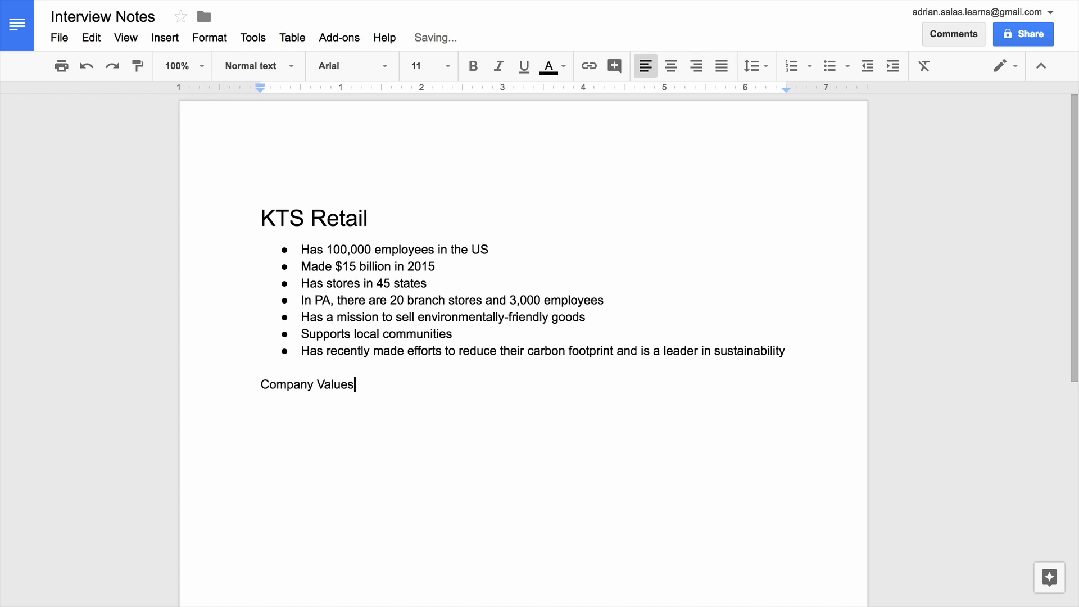
# Format the "Company Values" line as Heading 1 and start a new line under it.
pyautogui.moveTo(409, 385); pyautogui.dragTo(221, 379)
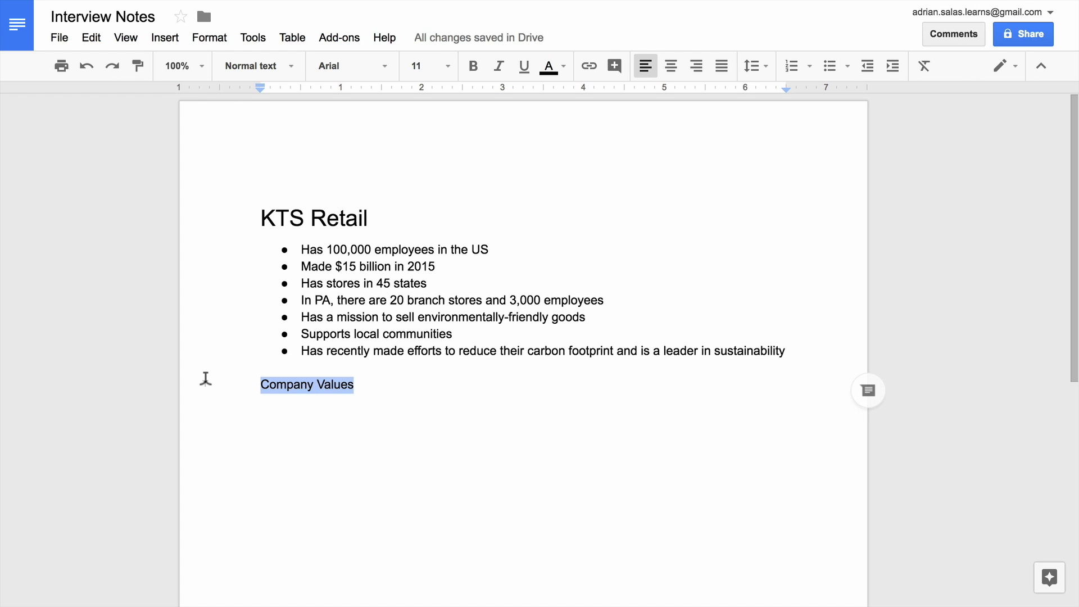
pyautogui.click(247, 66)
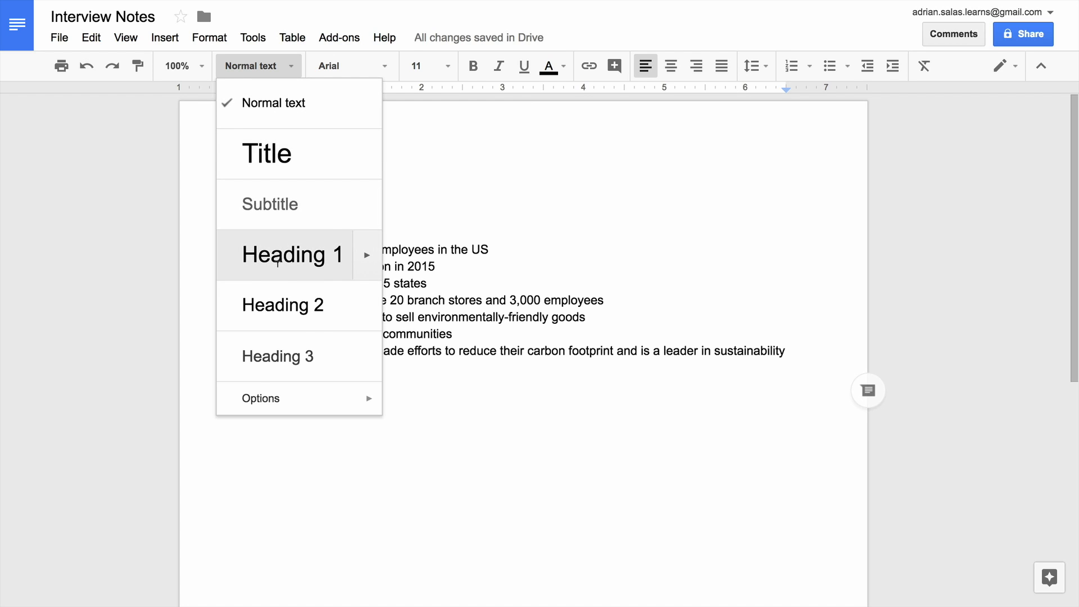
pyautogui.click(278, 262)
pyautogui.click(477, 420)
pyautogui.press('Return')
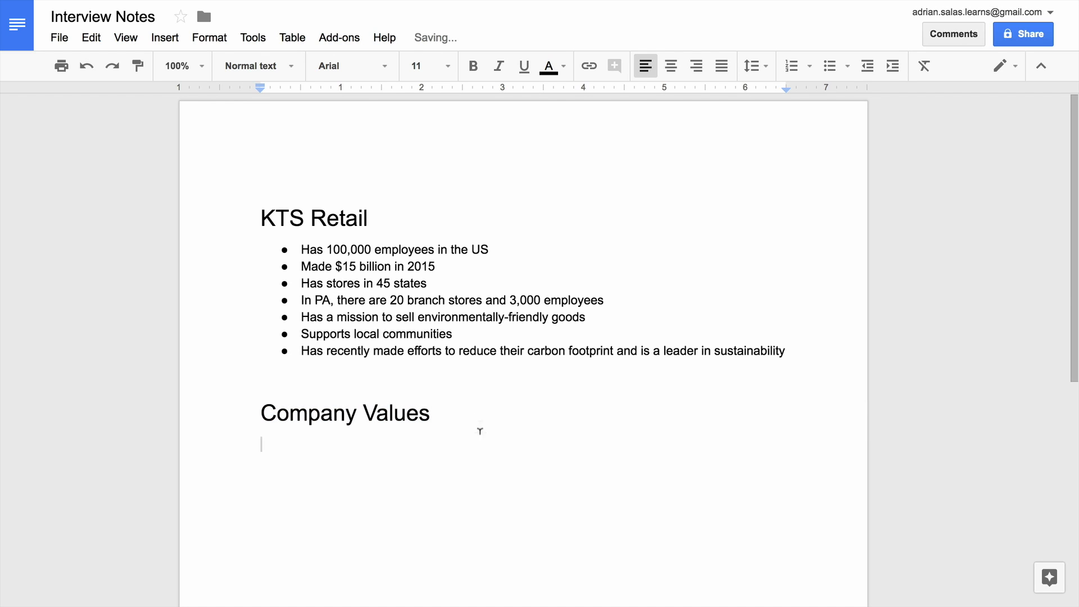
# Add an "Accountability" bullet under Company Values: We recognize that the actions and activities we undertake each day impact our employees, co-workers, clients, customers, and our community.
pyautogui.click(829, 65)
pyautogui.write('Accountability: We reco')
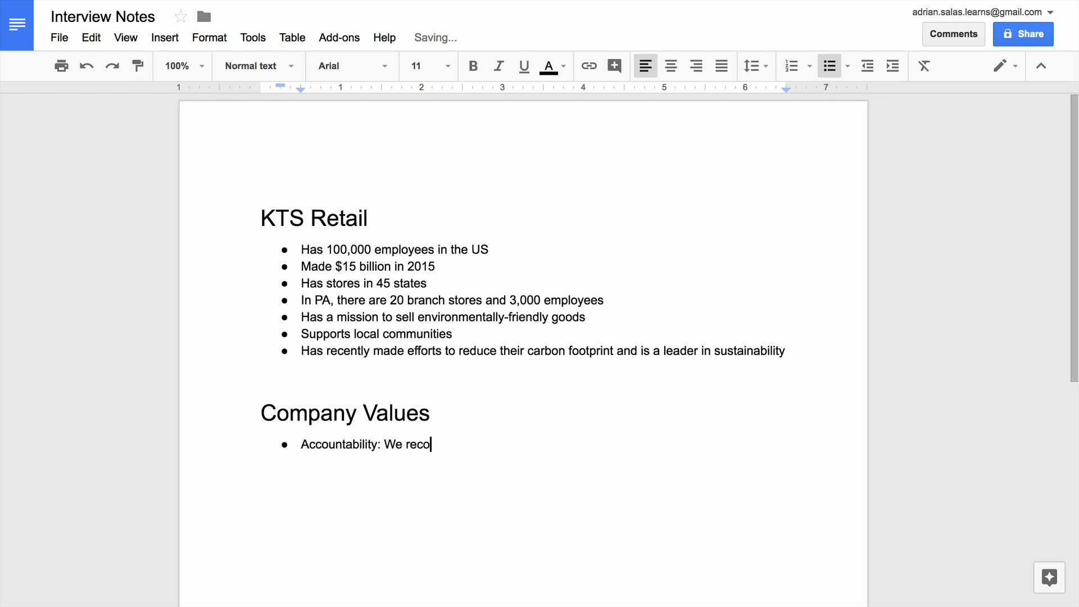
pyautogui.write('gnize that the actions and activities we undertake each day impact our emplo')
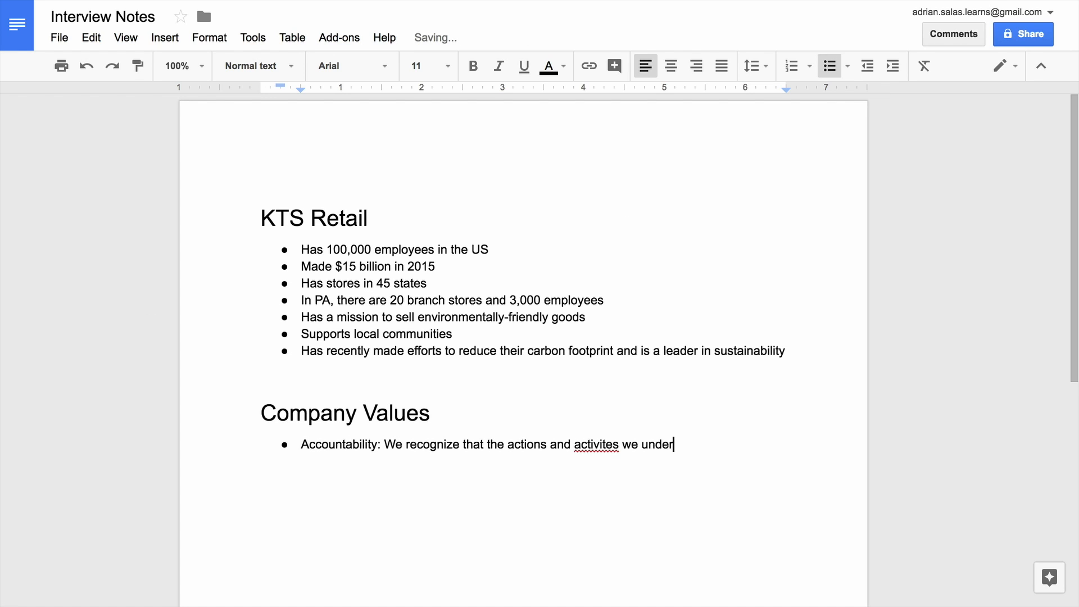
pyautogui.write('yees, co-workers, clients, customers, ')
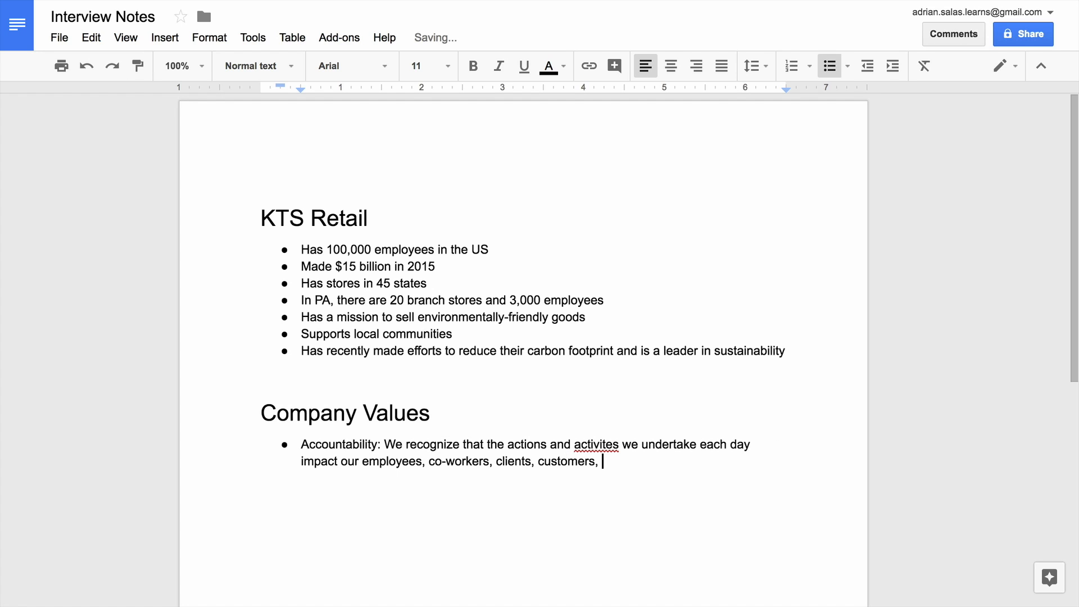
pyautogui.write('and our community.')
# Correct the misspelled word in the Accountability bullet to "activities".
pyautogui.rightClick(593, 443)
pyautogui.click(629, 183)
pyautogui.click(756, 461)
# Add a second company value bullet beginning "Sustainability: We make every effort to reduce waste, use eco-friendly store displays,".
pyautogui.press('Return')
pyautogui.write('Sustaina')
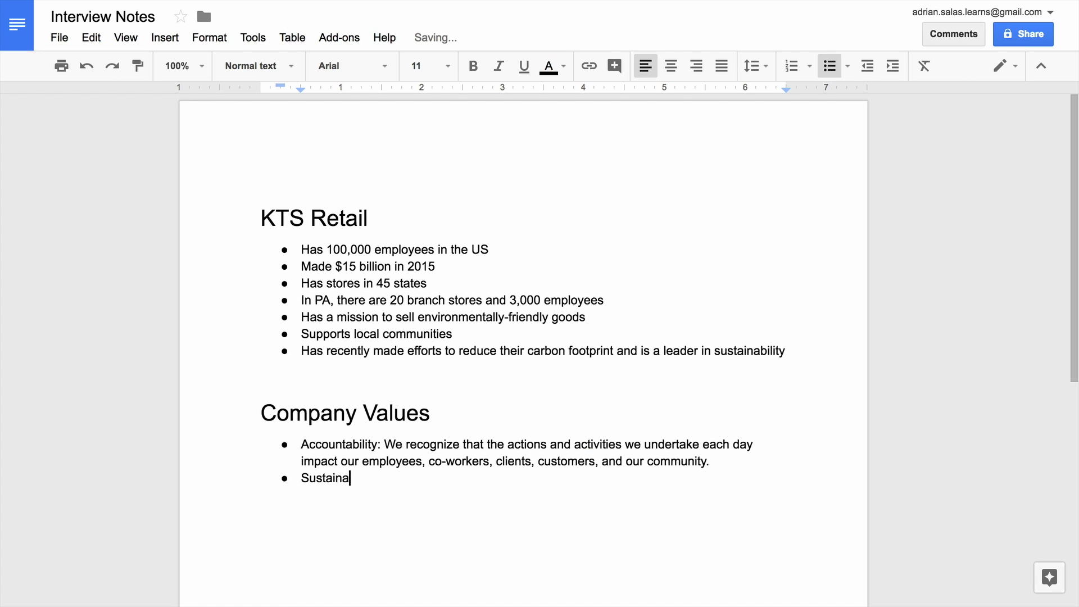
pyautogui.write('bility: We make every effort to reduce waste, use eco-friendly store displays,')
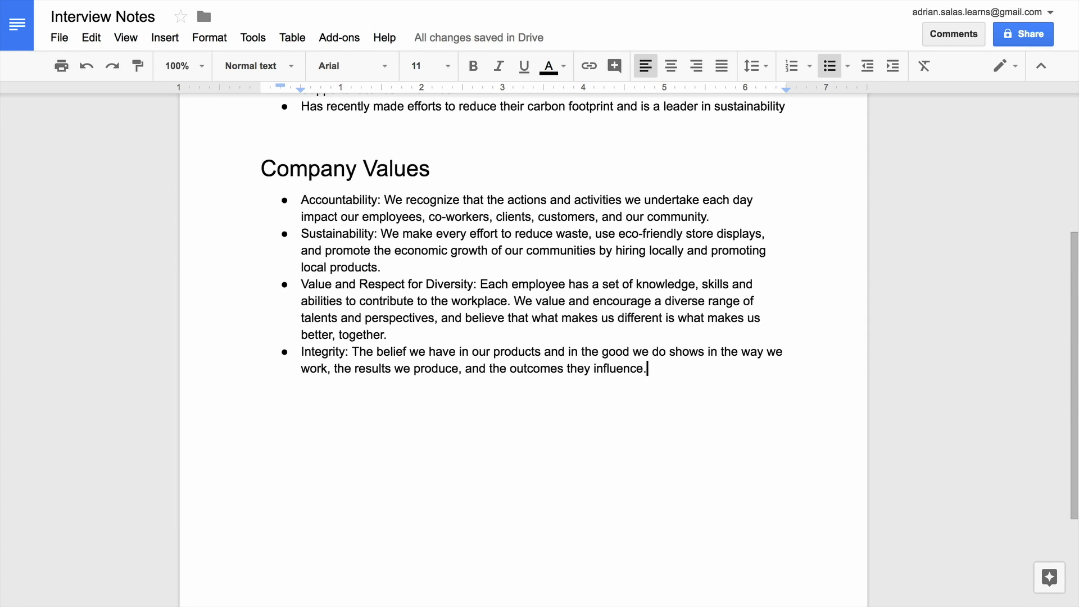
# Insert an empty line above the KTS Retail heading and place the cursor on it.
pyautogui.scroll(5, 700, 364)
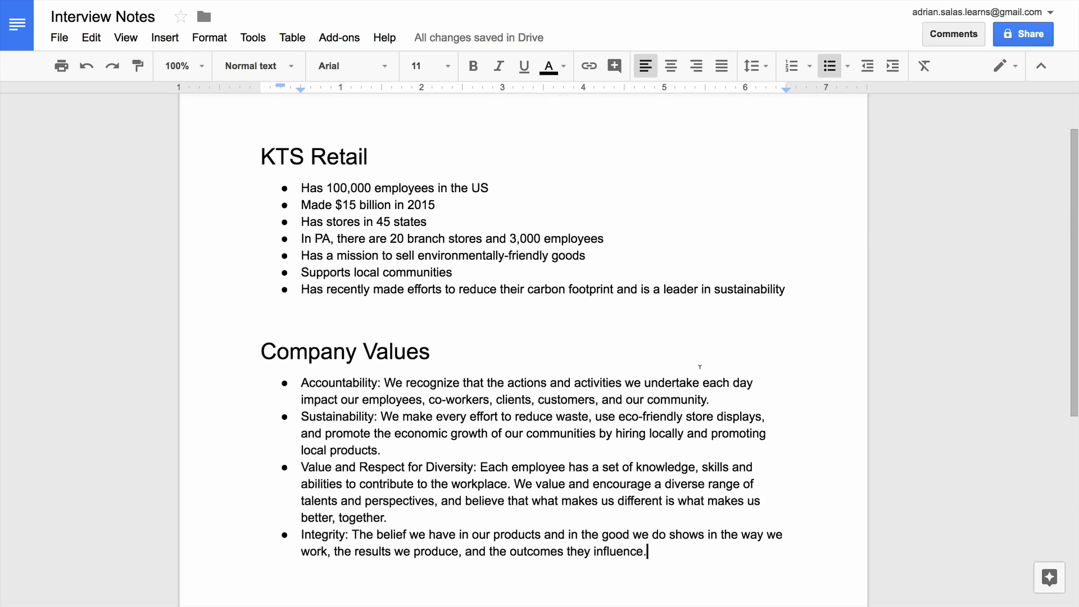
pyautogui.click(301, 165)
pyautogui.click(254, 212)
pyautogui.press('Return')
pyautogui.press('Up')
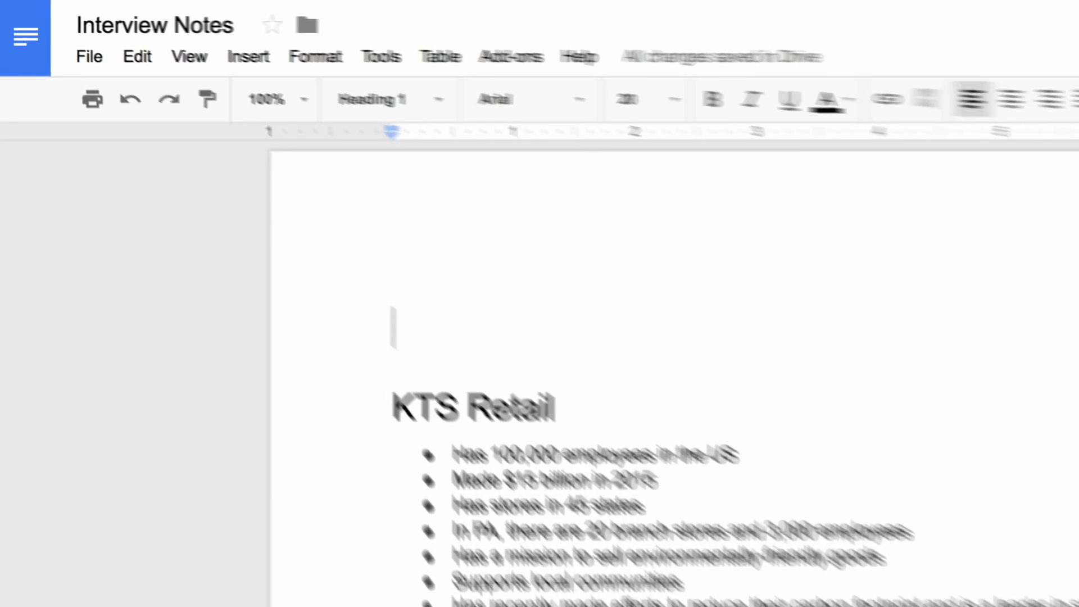
# Insert a table of contents with blue links above the KTS Retail heading.
pyautogui.click(285, 68)
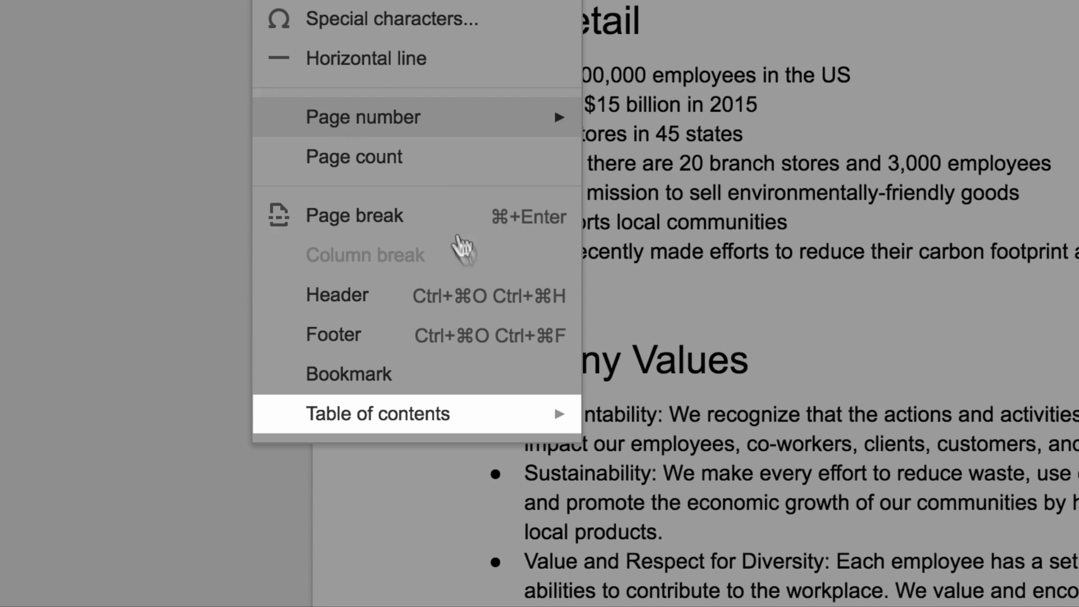
pyautogui.moveTo(494, 418)
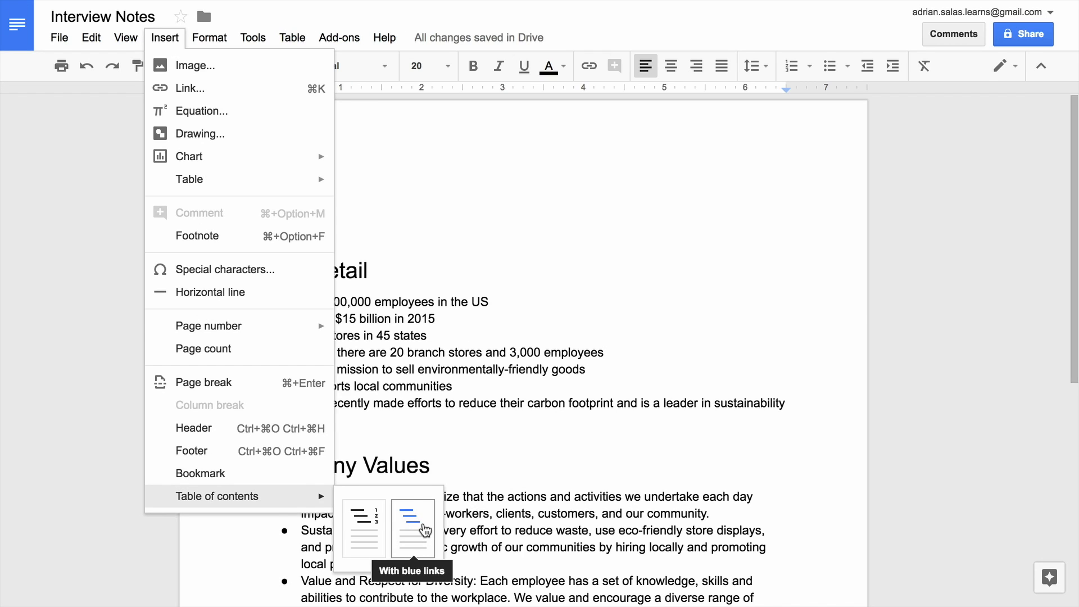
pyautogui.click(413, 528)
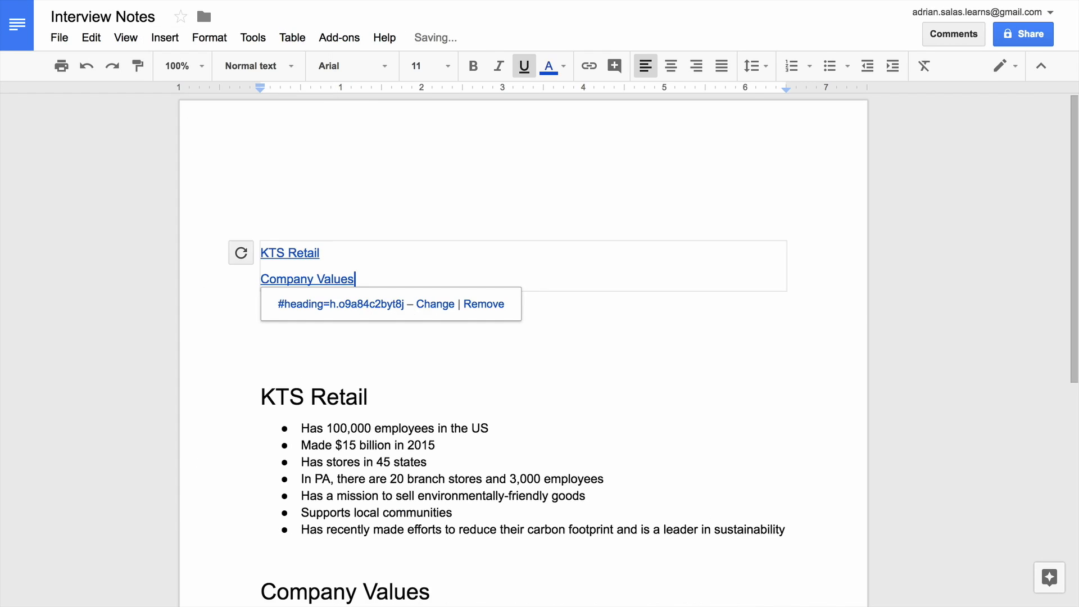
pyautogui.click(262, 396)
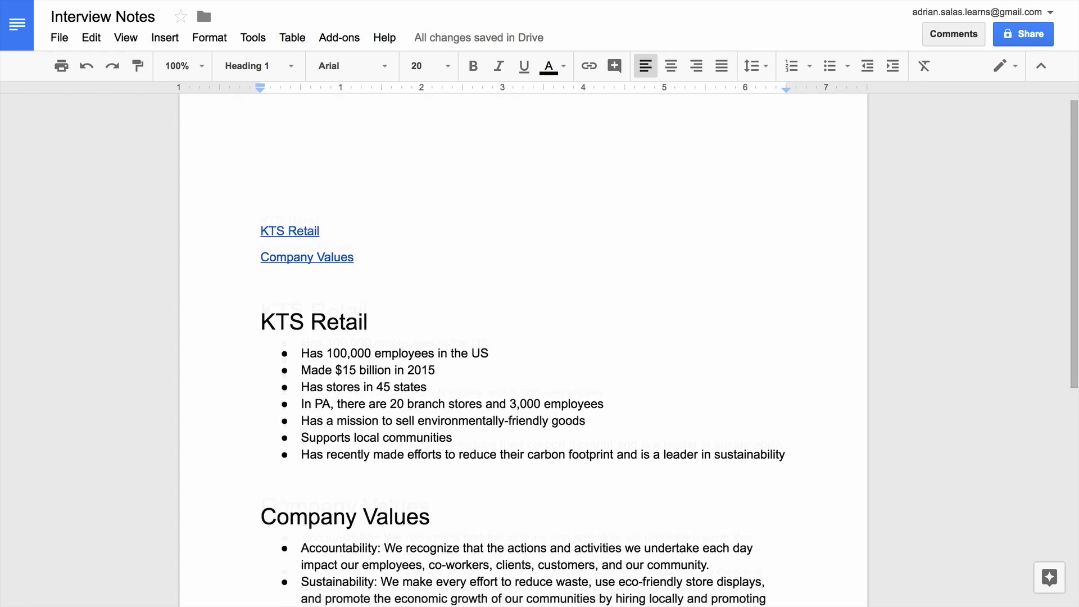
# Add the plain line "Employer Questions" below the Company Values bullets.
pyautogui.scroll(-6, 523, 337)
pyautogui.click(719, 441)
pyautogui.press('Return')
pyautogui.write('Employer Que')
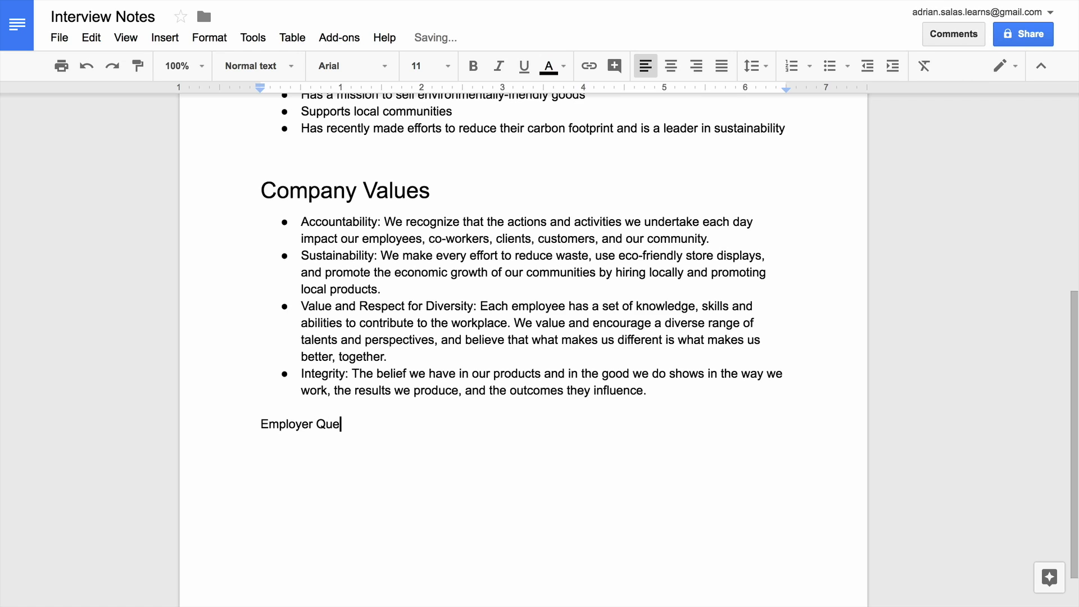
pyautogui.write('stions')
# Format the "Employer Questions" line as Heading 1 and start a new line under it.
pyautogui.moveTo(372, 424); pyautogui.dragTo(253, 421)
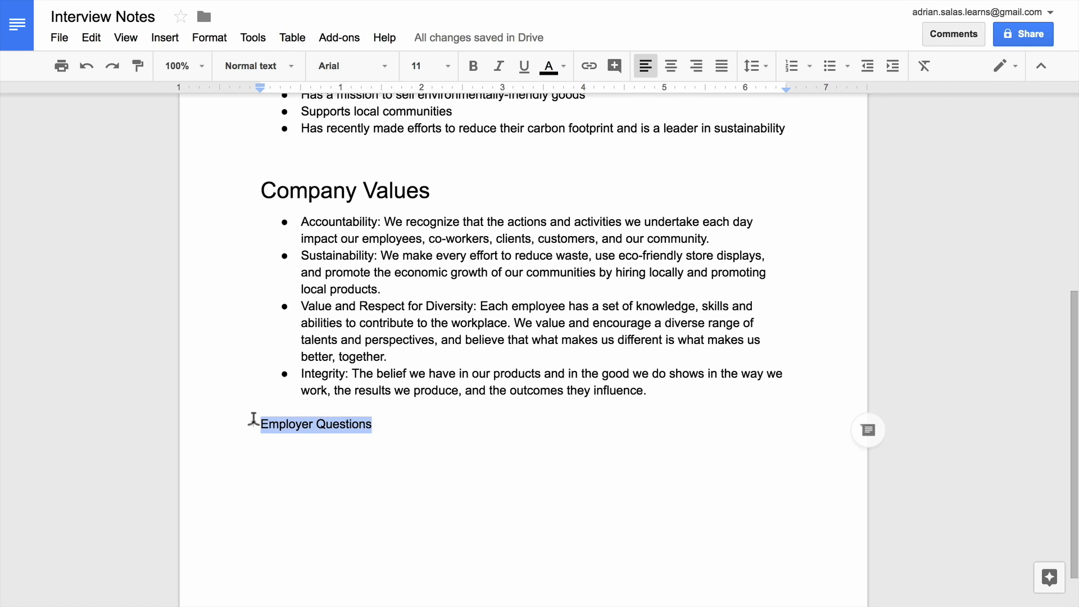
pyautogui.click(282, 66)
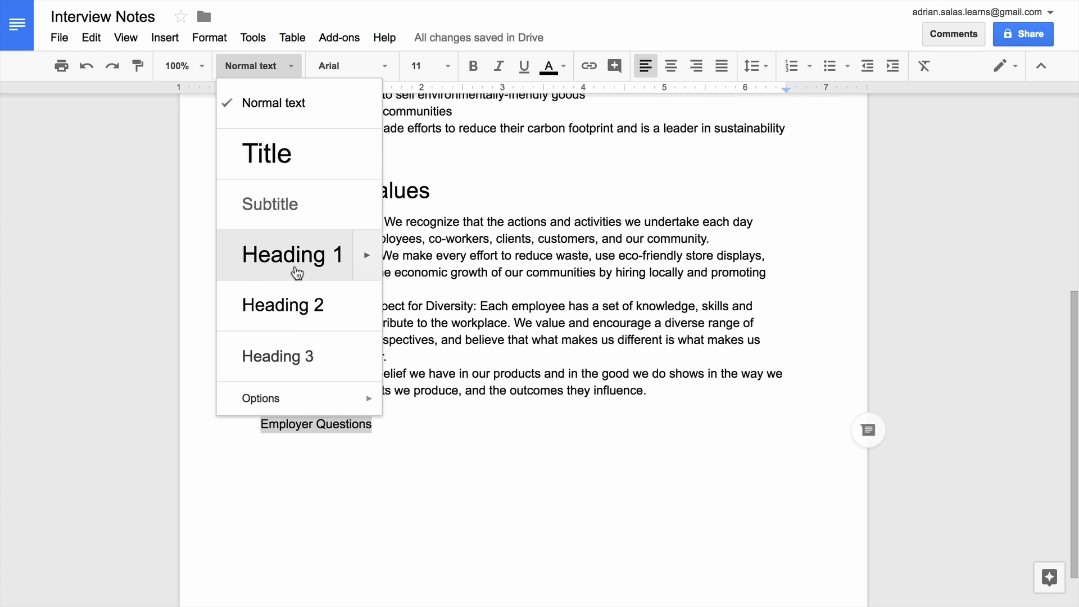
pyautogui.click(297, 273)
pyautogui.click(509, 459)
pyautogui.press('Return')
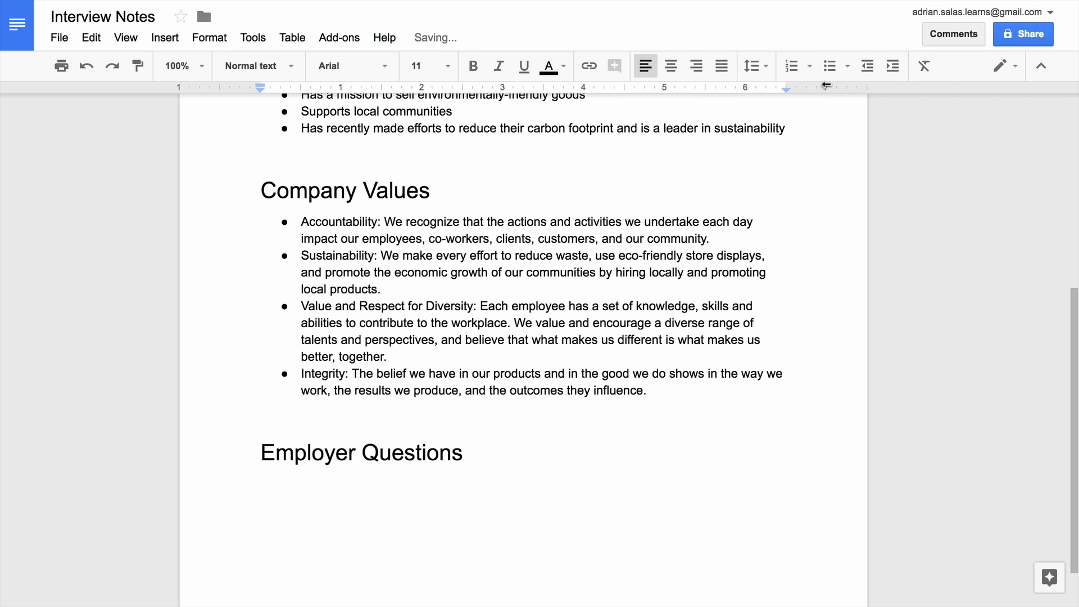
# Add a bullet under Employer Questions: What would you do to support sustainability at our company? How would you help us reduce our carbon footprint?
pyautogui.click(829, 65)
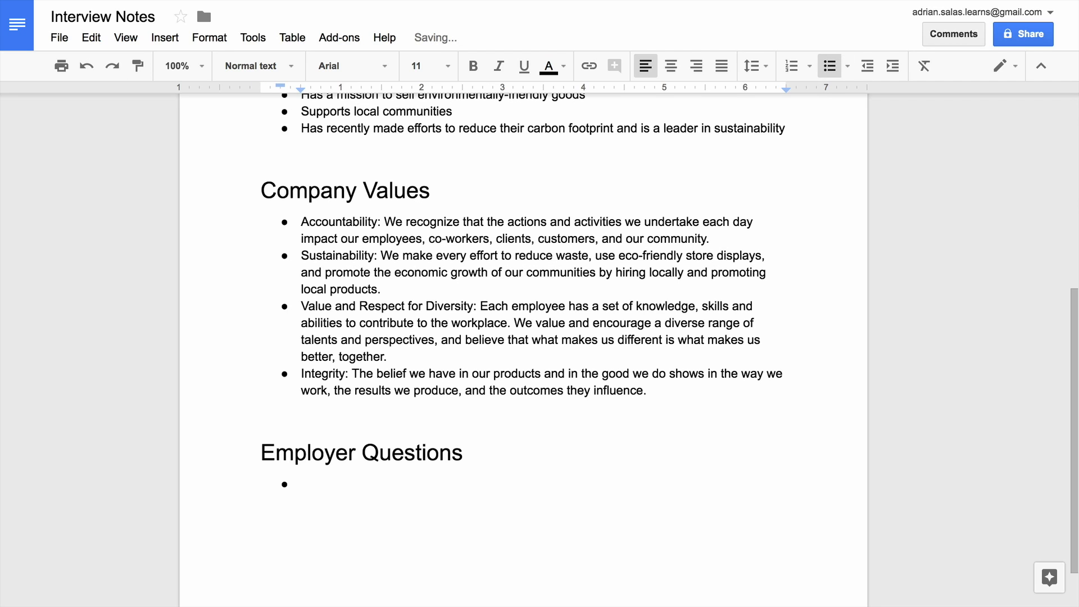
pyautogui.write('What would you do to support sus')
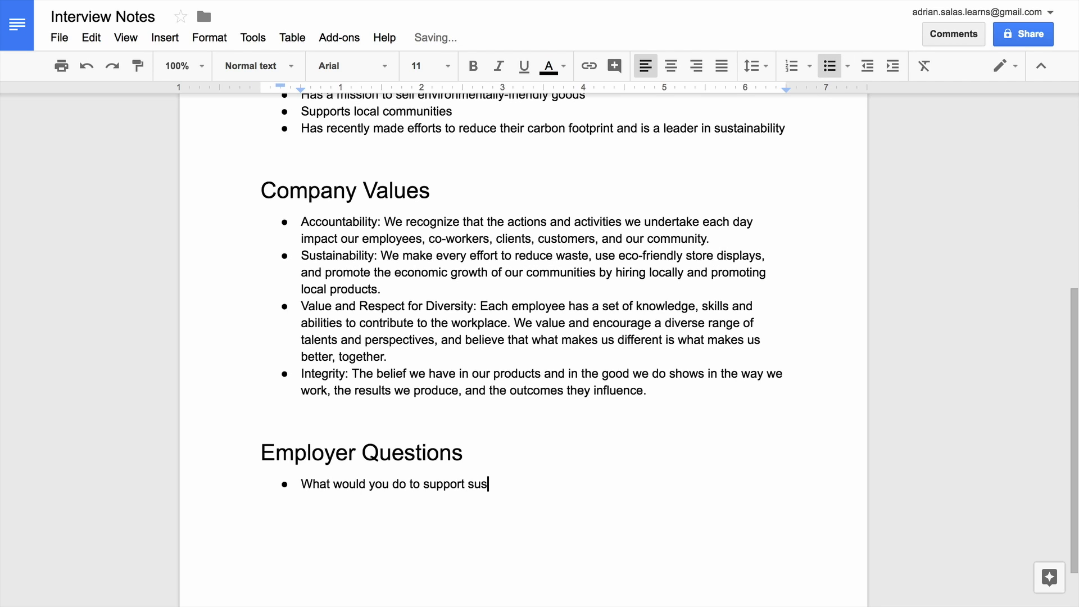
pyautogui.write('tainability at our company?')
pyautogui.press('Return')
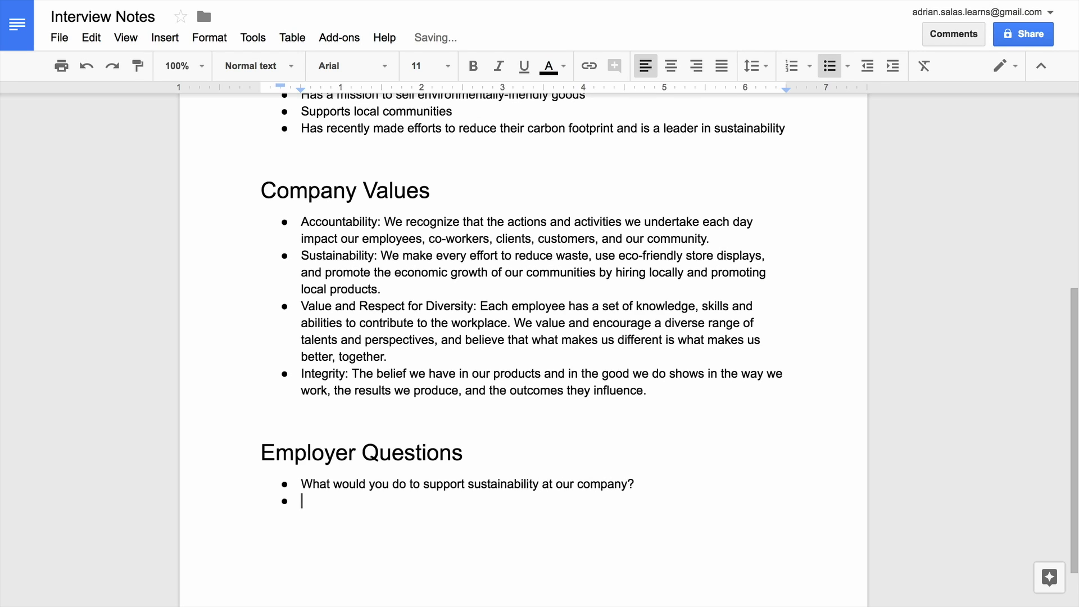
pyautogui.press('BackSpace')
pyautogui.press('BackSpace')
pyautogui.write('How would you help us')
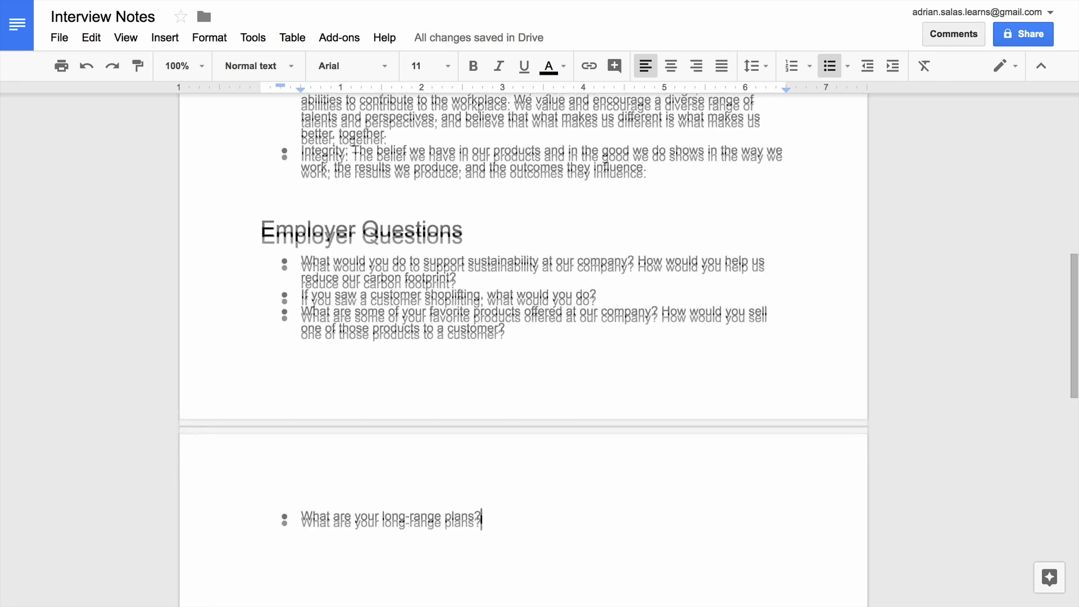
# End the Employer Questions bullet list and add the plain line "My Questions" below it.
pyautogui.scroll(-4, 522, 337)
pyautogui.press('Return')
pyautogui.press('Return')
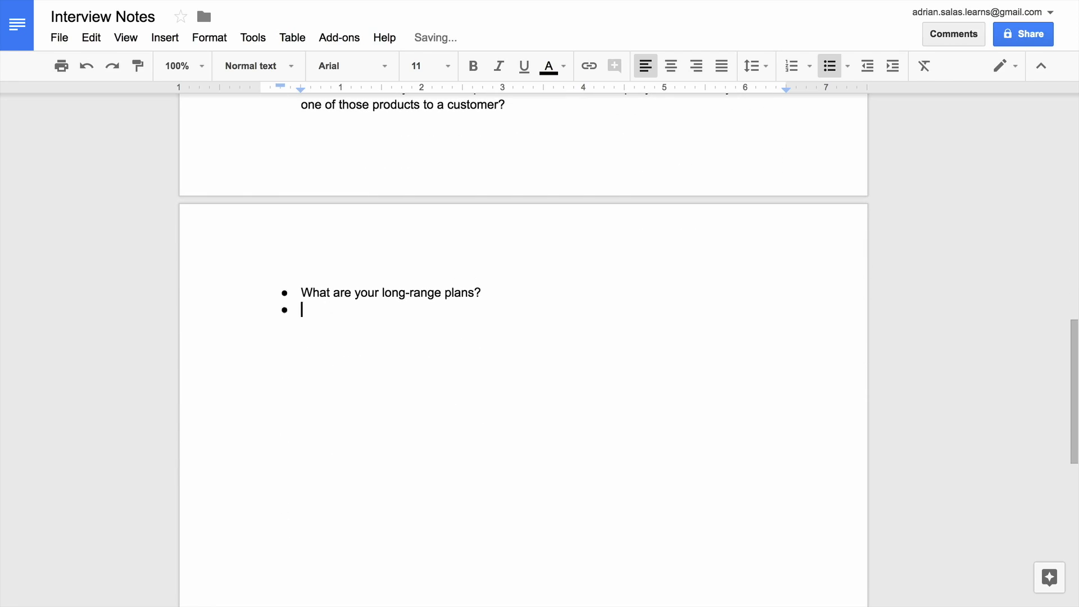
pyautogui.write('My Q')
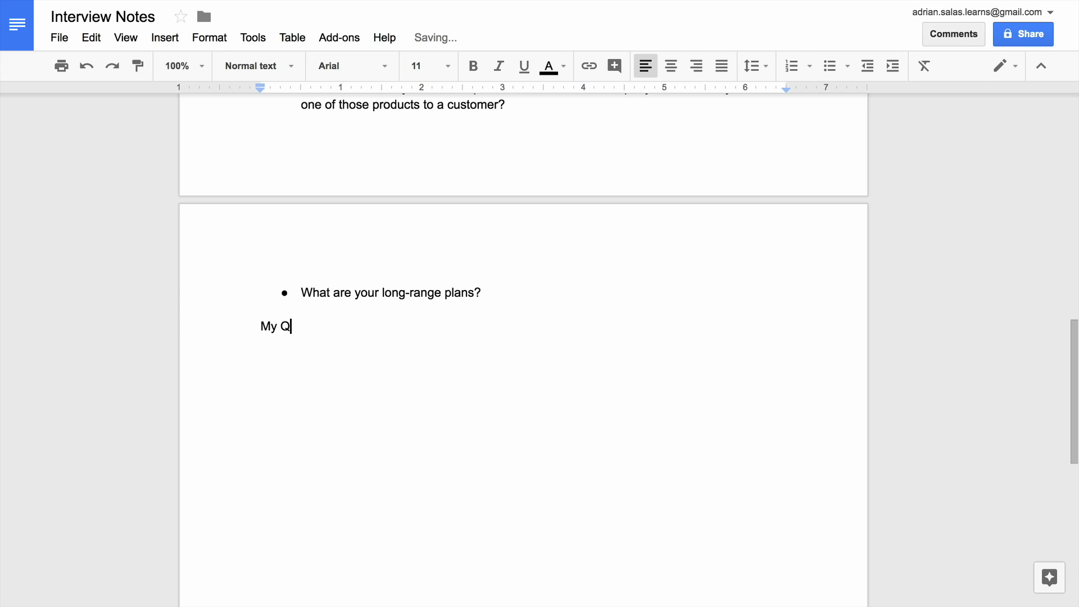
pyautogui.write('Uestiestions')
# Format the "My Questions" line as Heading 1.
pyautogui.moveTo(337, 326); pyautogui.dragTo(247, 303)
pyautogui.click(252, 67)
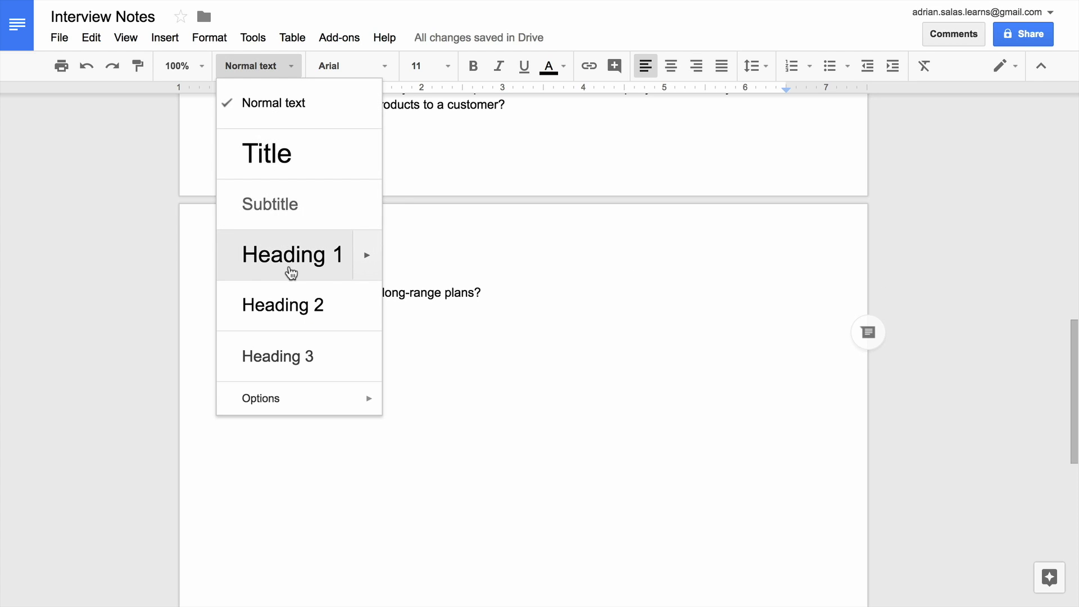
pyautogui.click(290, 272)
pyautogui.press('Right')
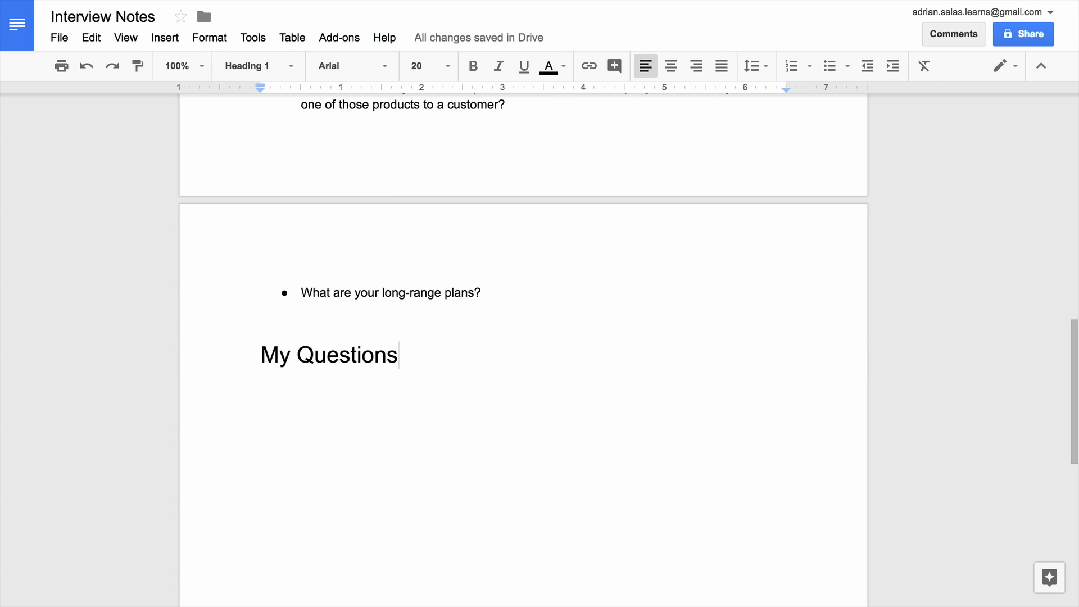
# Add bulleted questions under My Questions about continuing sustainability efforts, career advancement from this position, volunteer opportunities in this area, and the most important qualities for success.
pyautogui.press('Return')
pyautogui.click(829, 66)
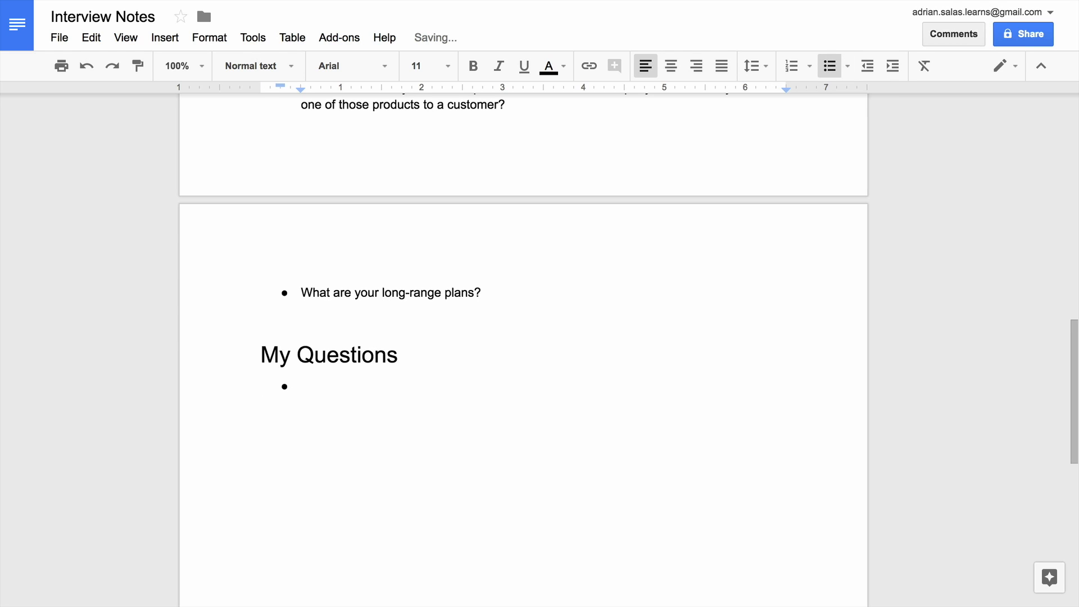
pyautogui.write('How could I help continue sustainability effo')
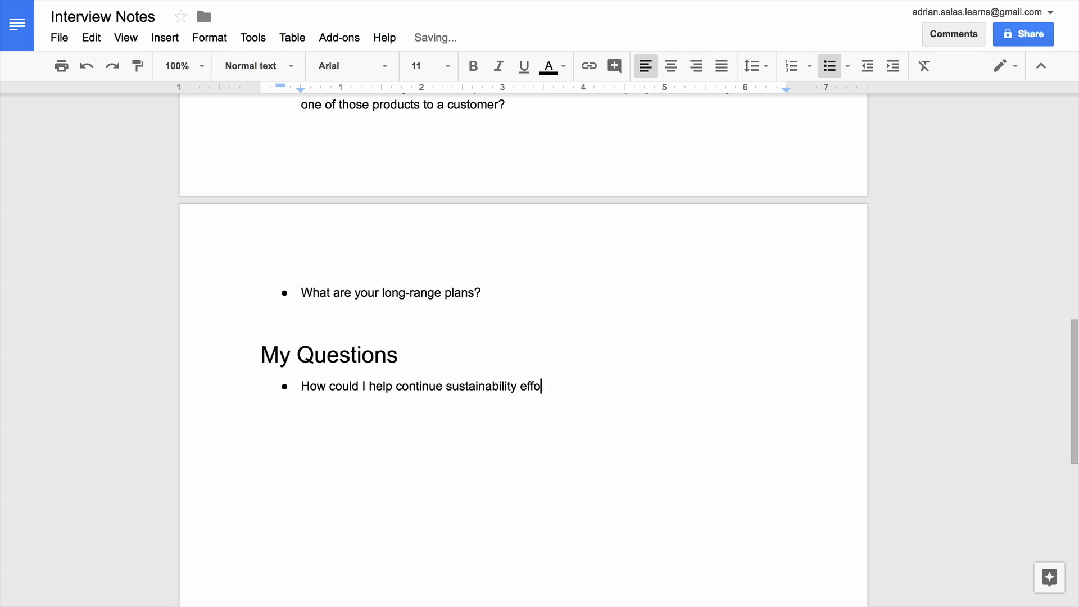
pyautogui.write('the company? ')
pyautogui.write('What are the opportunities for career advancement if I start with this position?')
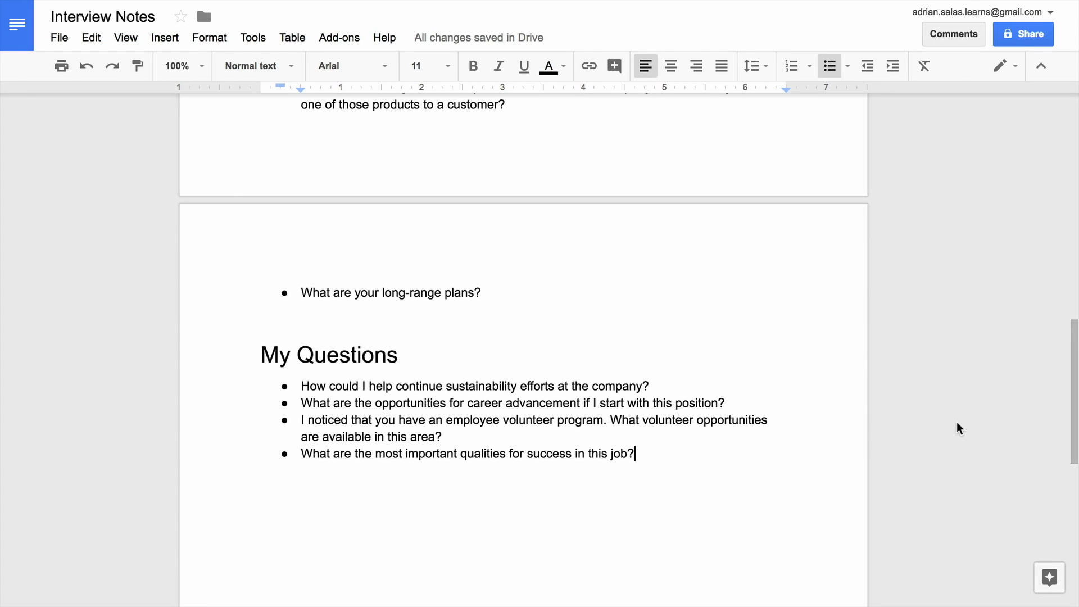
# Update the table of contents above the KTS Retail heading to include the newly added headings.
pyautogui.scroll(15, 957, 422)
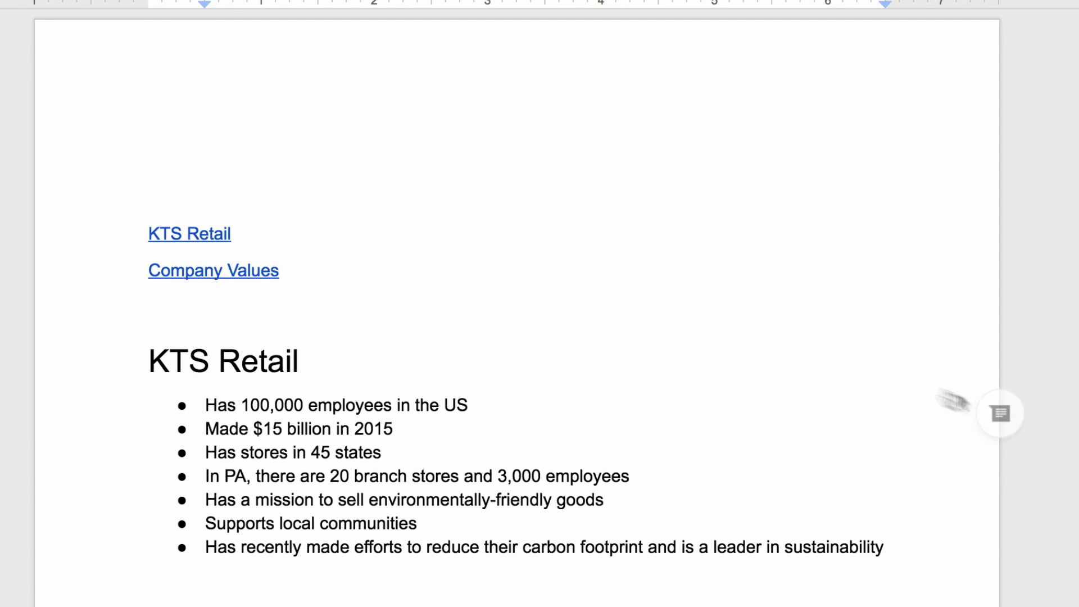
pyautogui.click(675, 270)
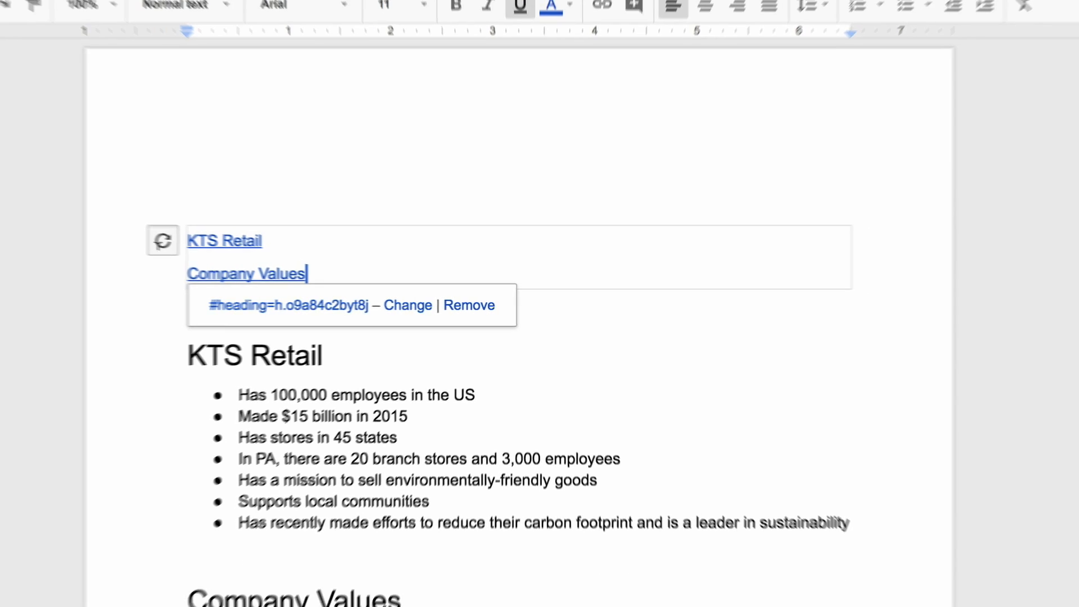
pyautogui.click(120, 241)
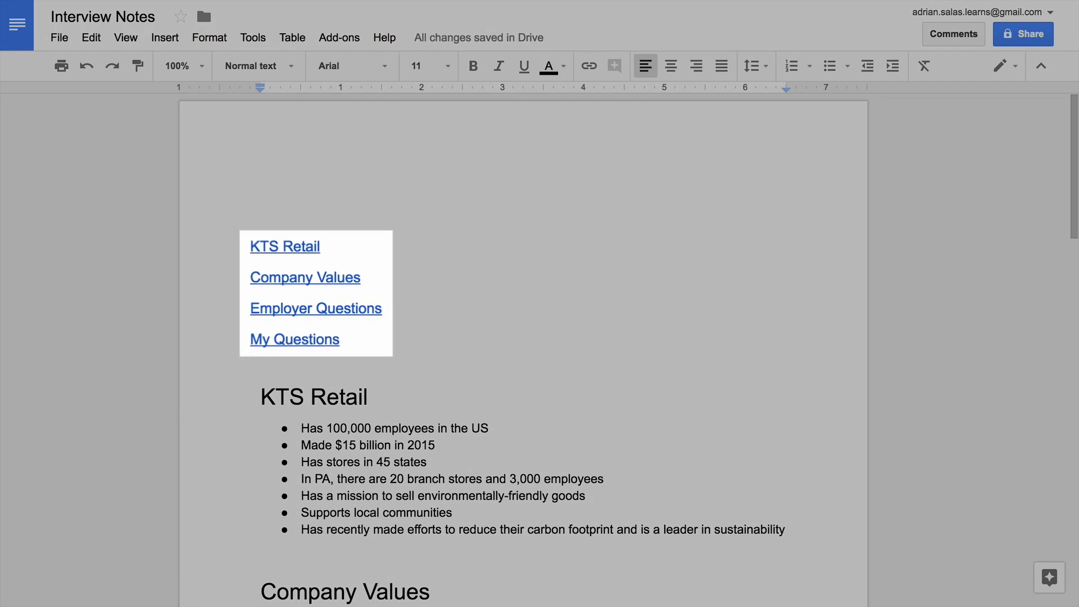